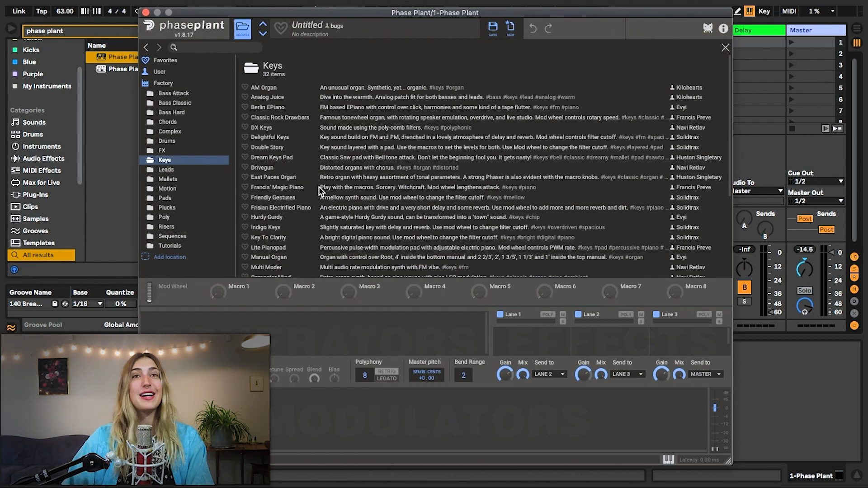
Load the Organator Mind preset from the factory Keys folder and look through its generators.
{"action": "scroll", "coordinate": [317, 176], "scroll_direction": "down", "scroll_amount": 5}
{"action": "left_click", "coordinate": [287, 167]}
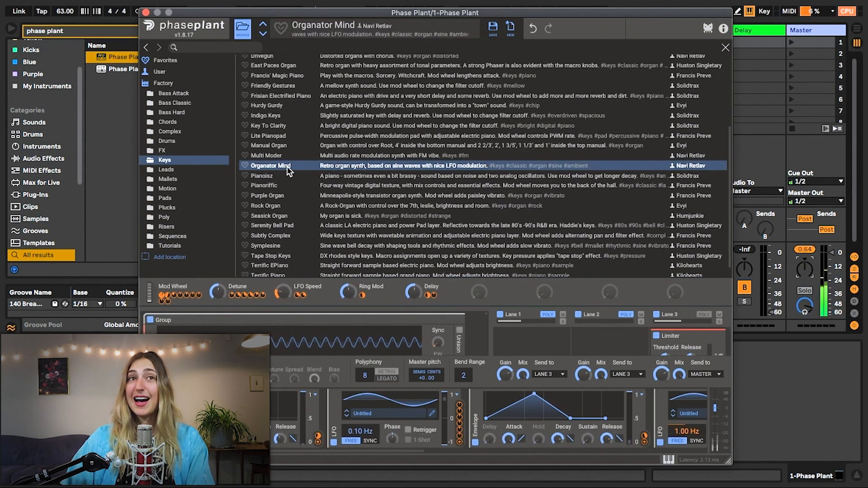
{"action": "double_click", "coordinate": [288, 165]}
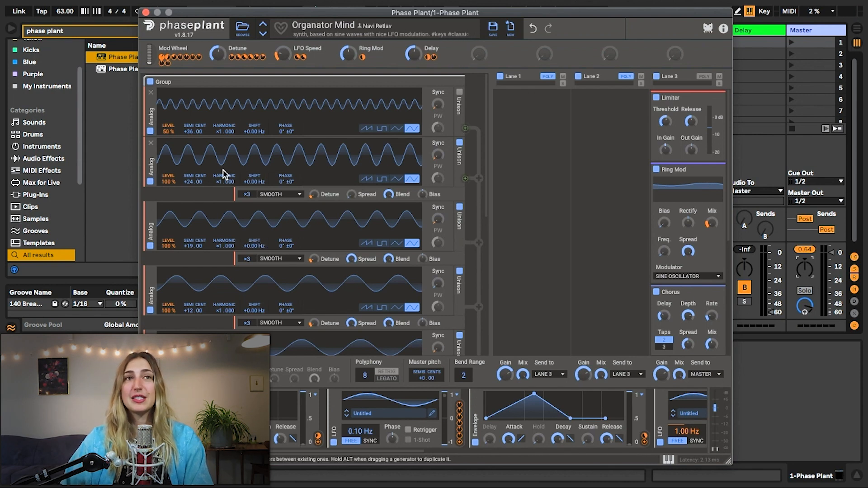
{"action": "scroll", "coordinate": [293, 273], "scroll_direction": "down", "scroll_amount": 6}
{"action": "scroll", "coordinate": [292, 274], "scroll_direction": "up", "scroll_amount": 8}
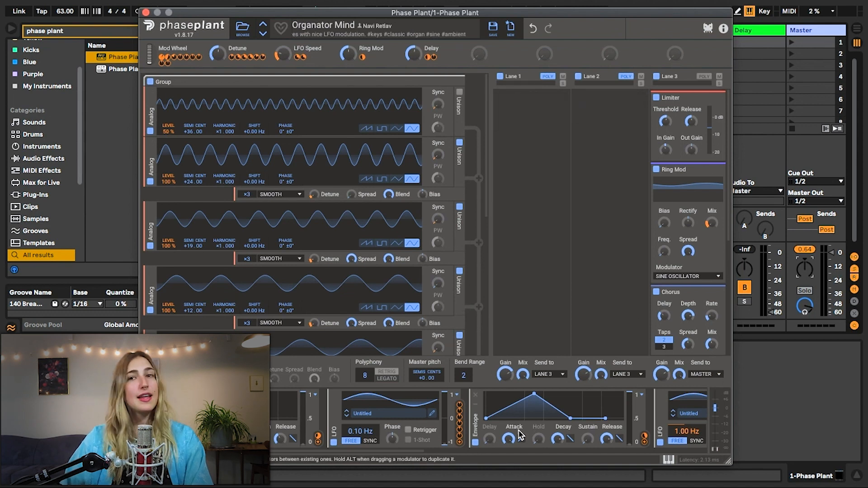
Add a new LFO modulator at the end of the modulator row, after the Velocity modulator.
{"action": "scroll", "coordinate": [535, 436], "scroll_direction": "right", "scroll_amount": 1}
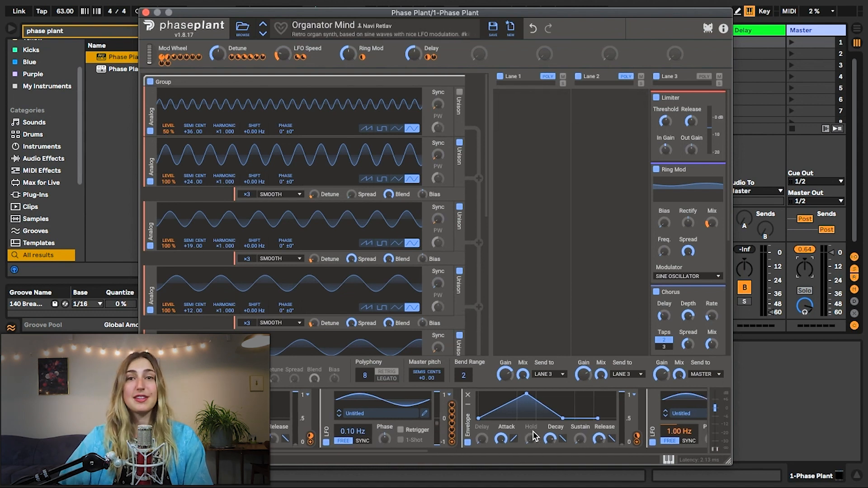
{"action": "scroll", "coordinate": [587, 432], "scroll_direction": "right", "scroll_amount": 1}
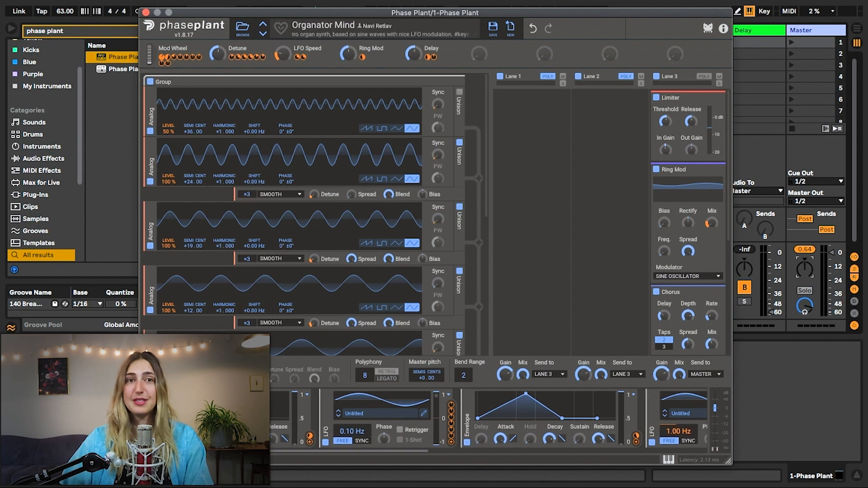
{"action": "scroll", "coordinate": [387, 442], "scroll_direction": "right", "scroll_amount": 5}
{"action": "scroll", "coordinate": [561, 449], "scroll_direction": "right", "scroll_amount": 5}
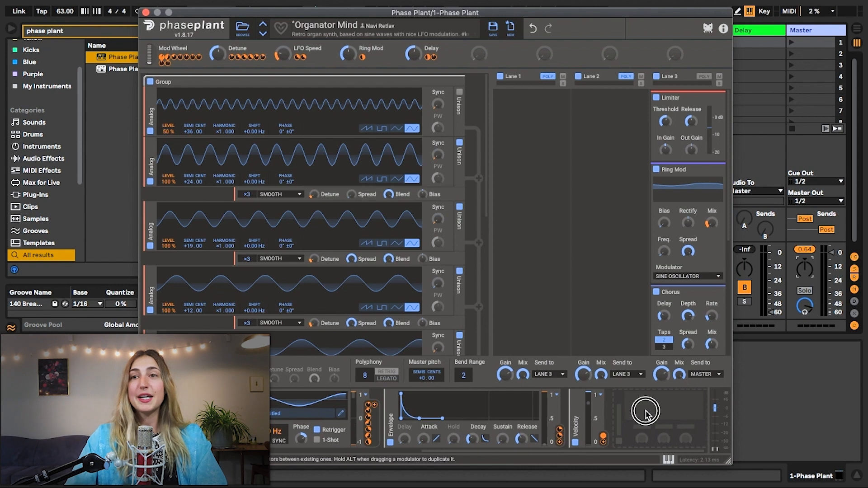
{"action": "left_click", "coordinate": [647, 411]}
{"action": "left_click", "coordinate": [640, 437]}
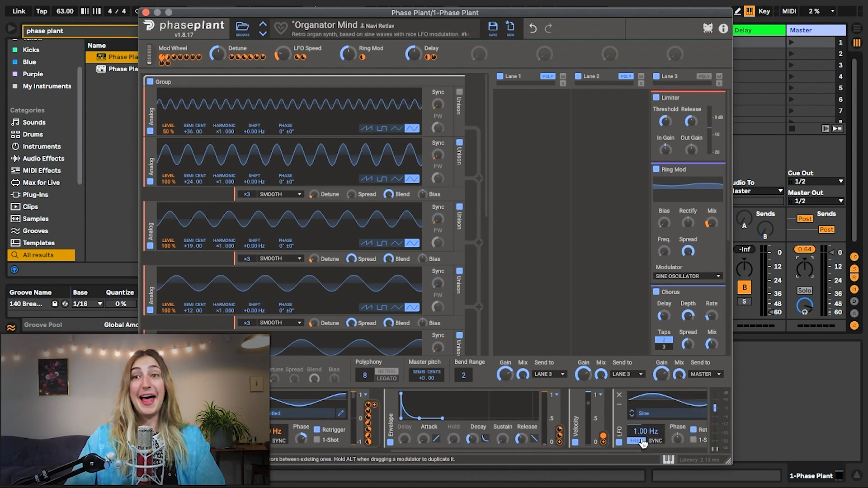
Route the new LFO's output to the master pitch.
{"action": "scroll", "coordinate": [642, 439], "scroll_direction": "left", "scroll_amount": 1}
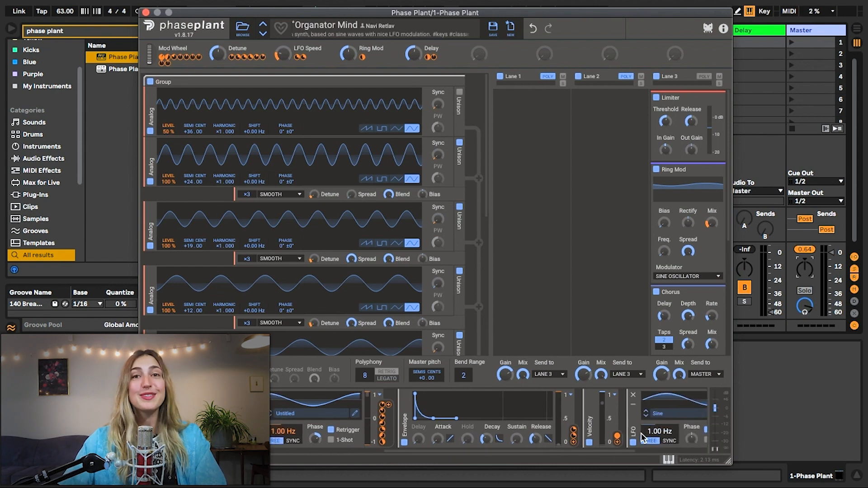
{"action": "scroll", "coordinate": [639, 437], "scroll_direction": "left", "scroll_amount": 1}
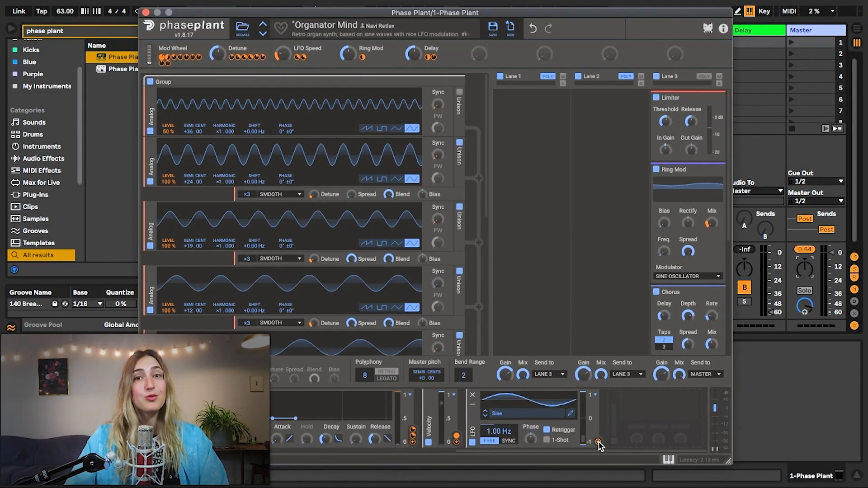
{"action": "left_click_drag", "start_coordinate": [599, 445], "coordinate": [257, 137]}
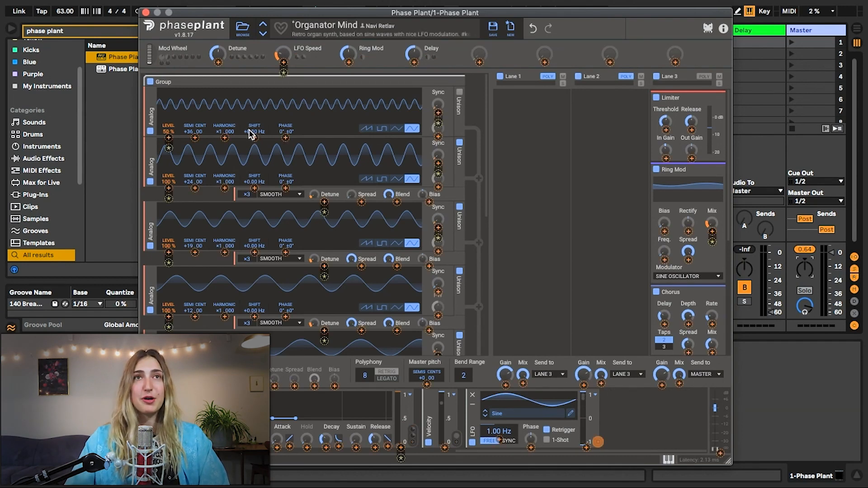
{"action": "scroll", "coordinate": [254, 152], "scroll_direction": "down", "scroll_amount": 6}
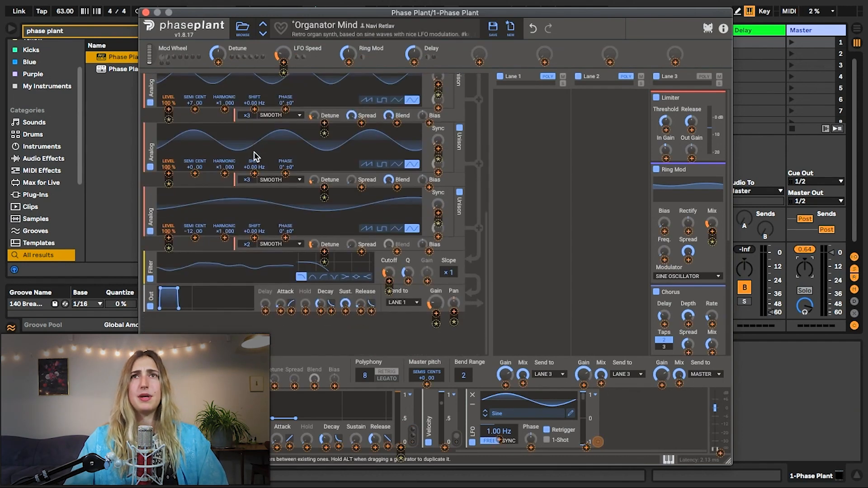
{"action": "scroll", "coordinate": [254, 157], "scroll_direction": "up", "scroll_amount": 5}
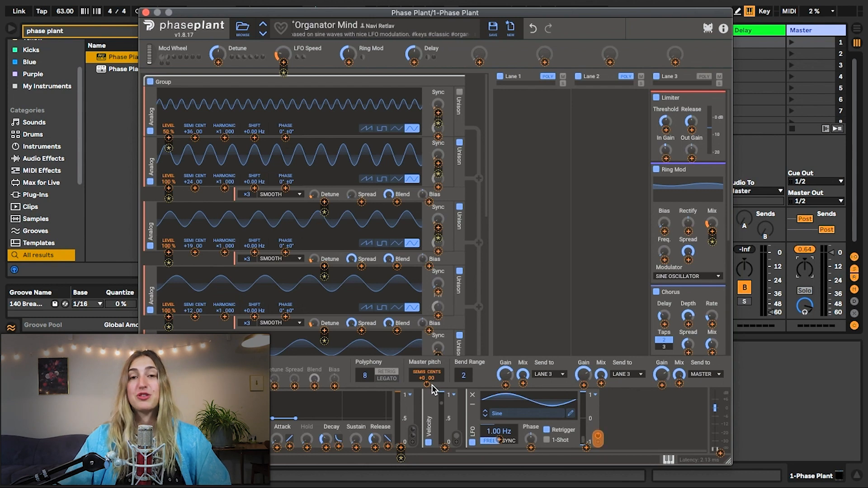
{"action": "left_click_drag", "start_coordinate": [431, 389], "coordinate": [429, 387]}
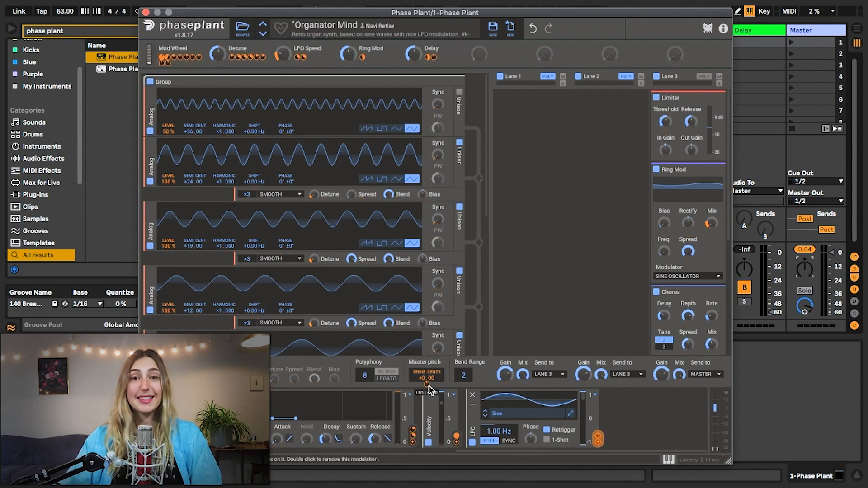
Enter the LFO's modulation amount on the master pitch and switch the LFO rate to tempo sync at 4/16.
{"action": "left_click", "coordinate": [429, 386]}
{"action": "key", "text": "Return"}
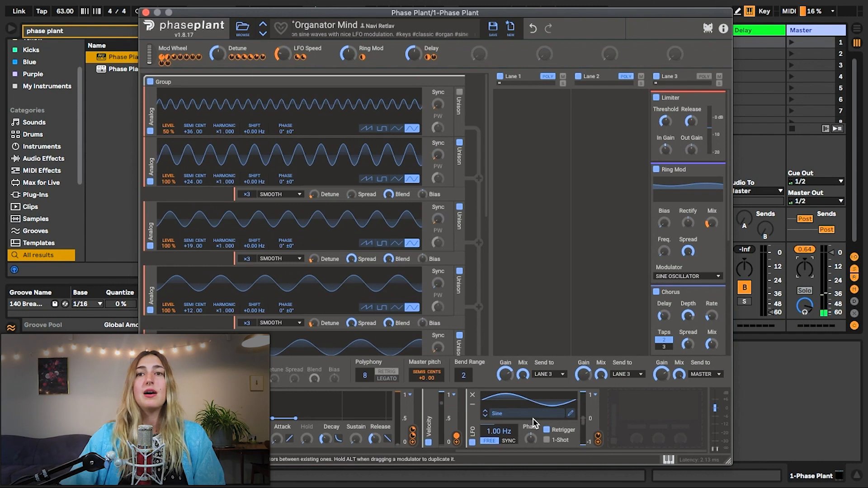
{"action": "left_click", "coordinate": [509, 442]}
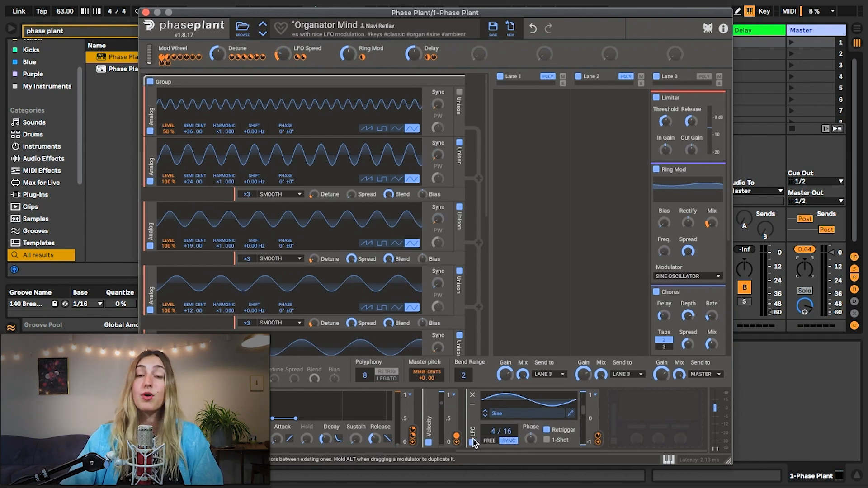
Try the Major and Major 7th shapes from the factory Arpeggios folder on the new LFO.
{"action": "left_click", "coordinate": [509, 415]}
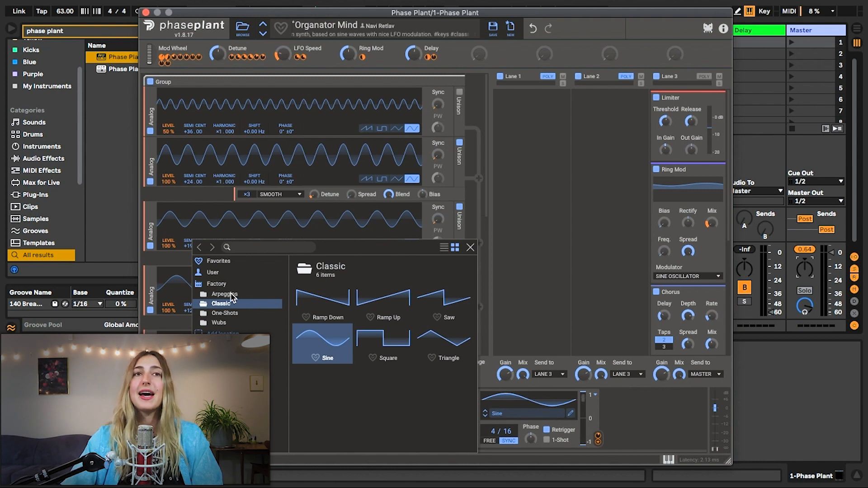
{"action": "left_click", "coordinate": [230, 294]}
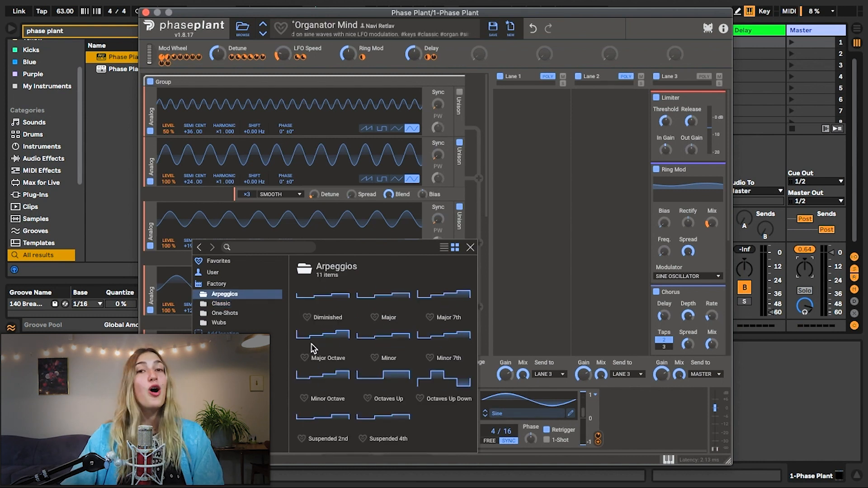
{"action": "left_click", "coordinate": [377, 308]}
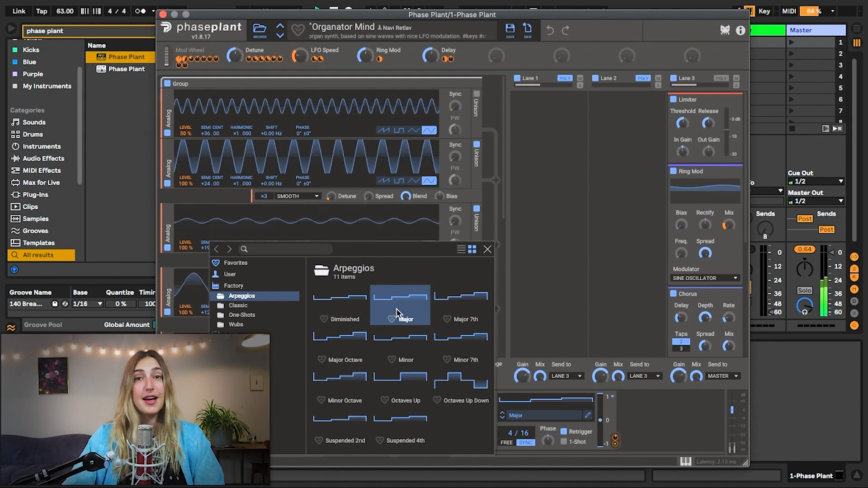
{"action": "left_click", "coordinate": [455, 306]}
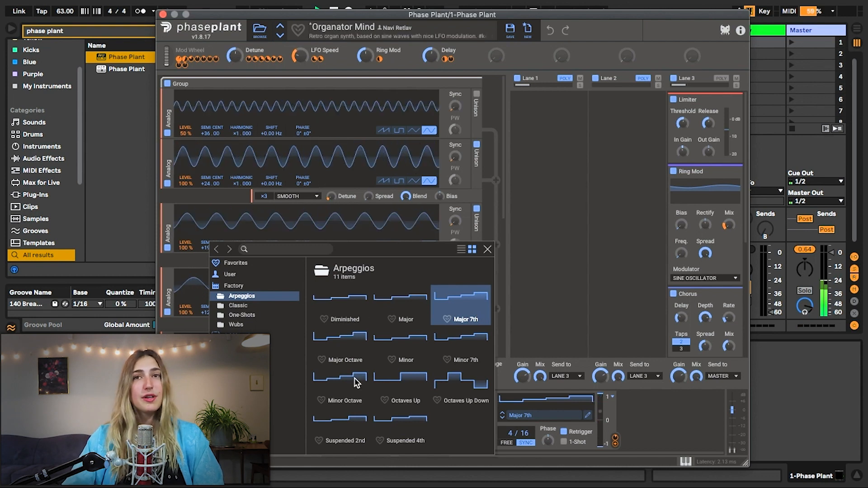
Load the Sine shape from the factory Classic folder into the LFO and close the shape browser.
{"action": "left_click", "coordinate": [245, 306]}
{"action": "left_click", "coordinate": [343, 350]}
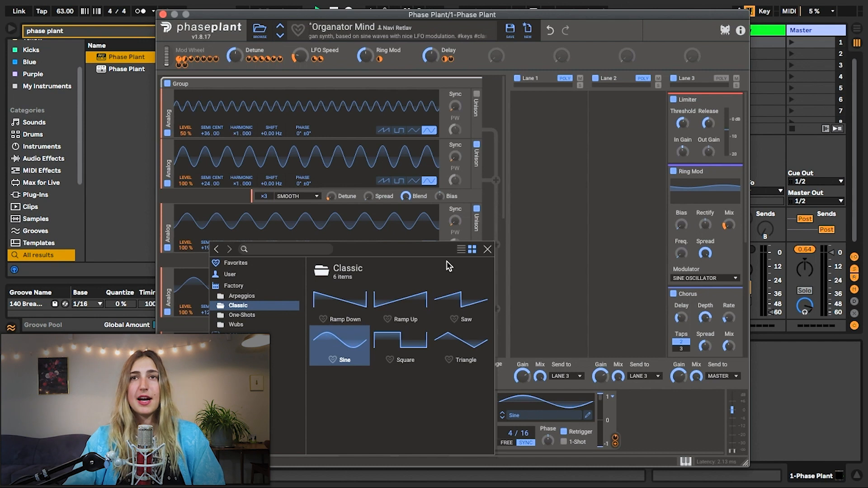
{"action": "left_click", "coordinate": [488, 250]}
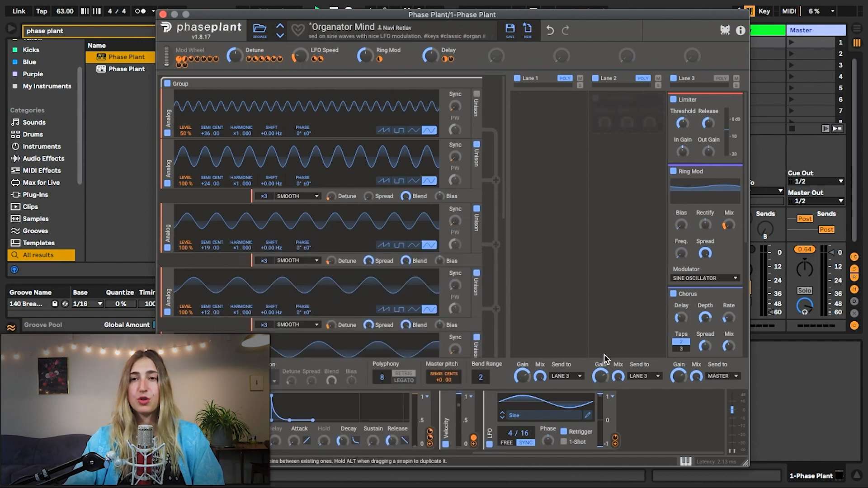
Open the LFO's shape for editing and set the grid for the modulation level to 24 divisions.
{"action": "left_click", "coordinate": [588, 417]}
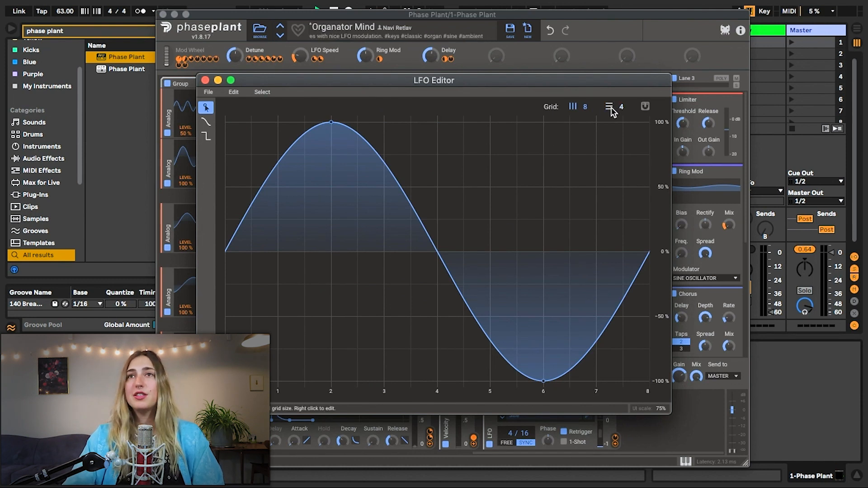
{"action": "left_click_drag", "start_coordinate": [616, 109], "coordinate": [620, 70]}
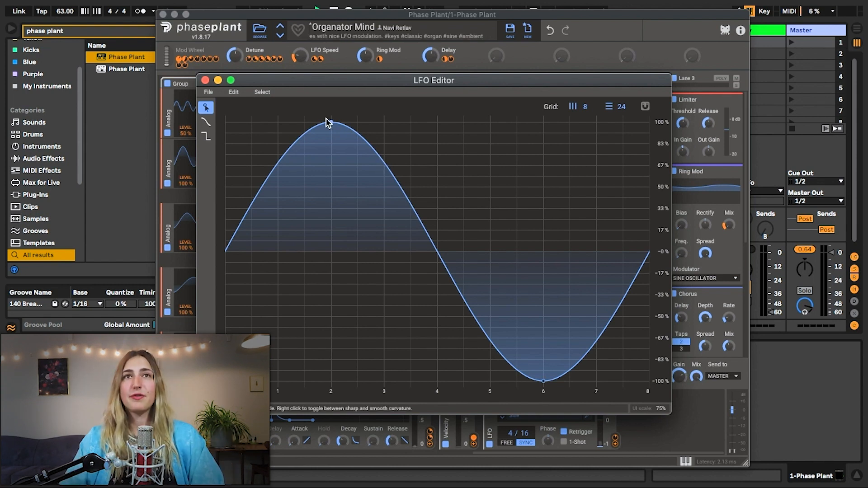
Lower the sine's peak to about 63% and draw freehand curves over the shape with the curve tool.
{"action": "left_click_drag", "start_coordinate": [330, 123], "coordinate": [329, 170]}
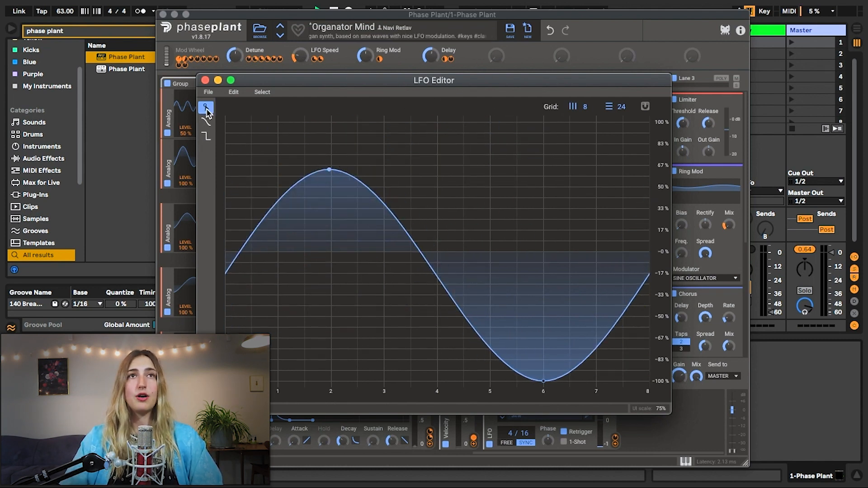
{"action": "left_click", "coordinate": [206, 124]}
{"action": "mouse_move", "coordinate": [254, 244]}
{"action": "left_mouse_down"}
{"action": "mouse_move", "coordinate": [420, 250]}
{"action": "mouse_move", "coordinate": [647, 200]}
{"action": "mouse_move", "coordinate": [196, 155]}
{"action": "mouse_move", "coordinate": [605, 275]}
{"action": "mouse_move", "coordinate": [310, 277]}
{"action": "mouse_move", "coordinate": [310, 206]}
{"action": "left_mouse_up"}
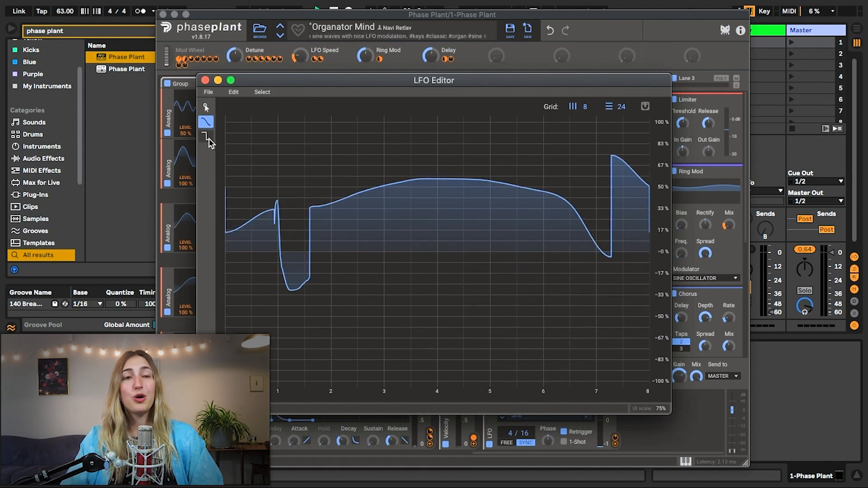
Undo the freehand curves and, with the step tool active, set the time grid to 4 divisions.
{"action": "left_click", "coordinate": [206, 135]}
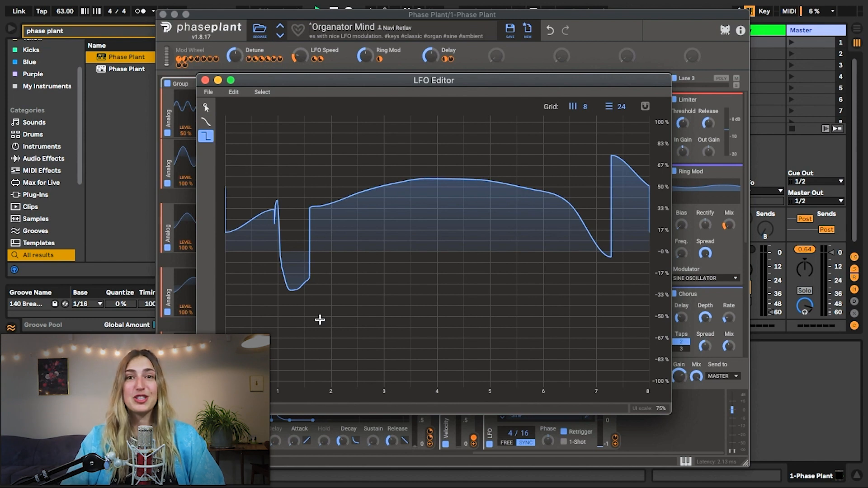
{"action": "left_click", "coordinate": [234, 92]}
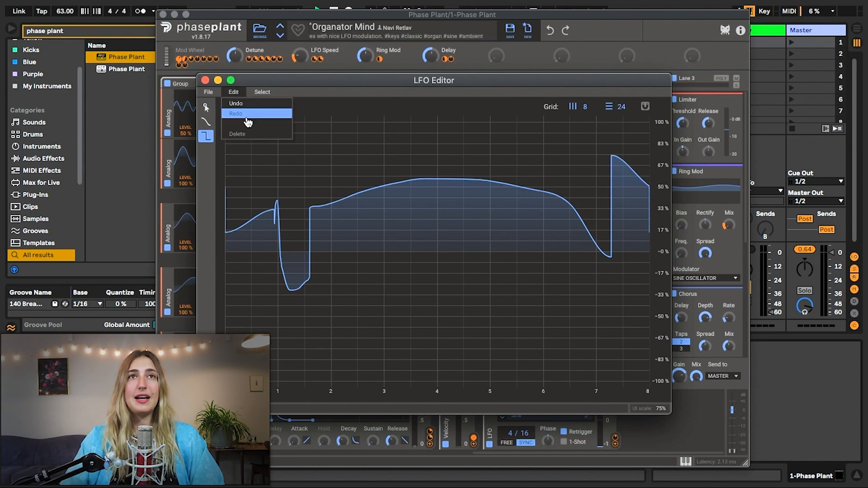
{"action": "left_click", "coordinate": [237, 104]}
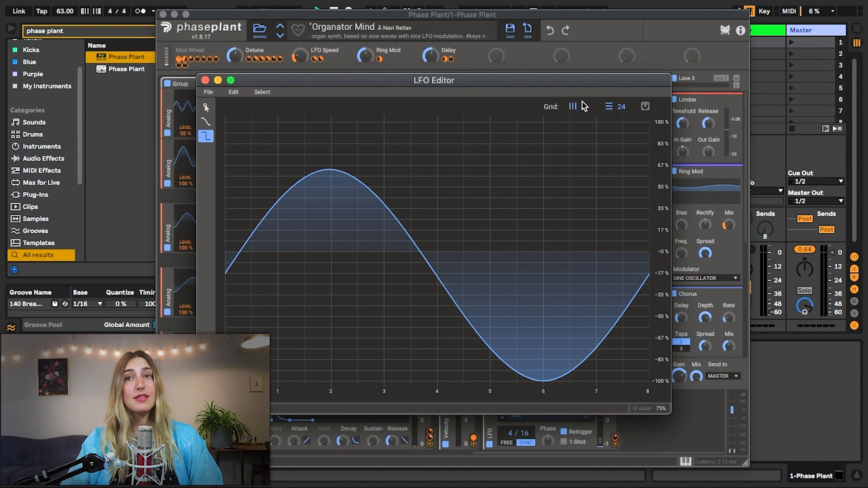
{"action": "left_click_drag", "start_coordinate": [579, 112], "coordinate": [576, 130]}
Draw four unsnapped steps across the LFO shape at about 82%, 43%, 78% and 0%.
{"action": "left_click", "coordinate": [226, 140]}
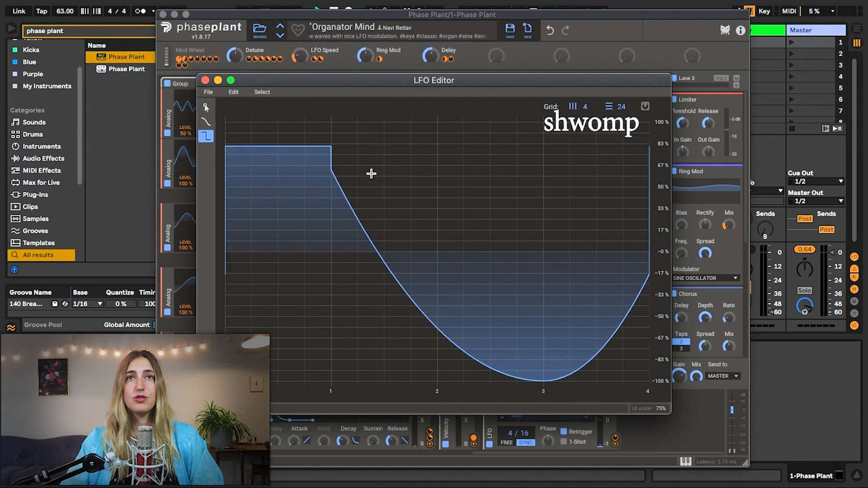
{"action": "left_click", "coordinate": [384, 196]}
{"action": "left_click", "coordinate": [465, 150]}
{"action": "left_click", "coordinate": [586, 252]}
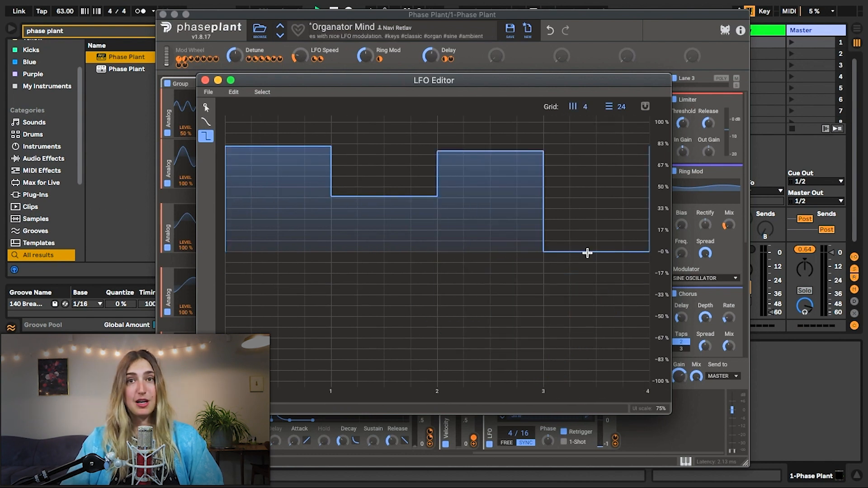
Turn on grid snapping, redraw steps on the grid lines and flatten the whole LFO shape to 0%.
{"action": "left_click", "coordinate": [646, 107]}
{"action": "left_click", "coordinate": [440, 176]}
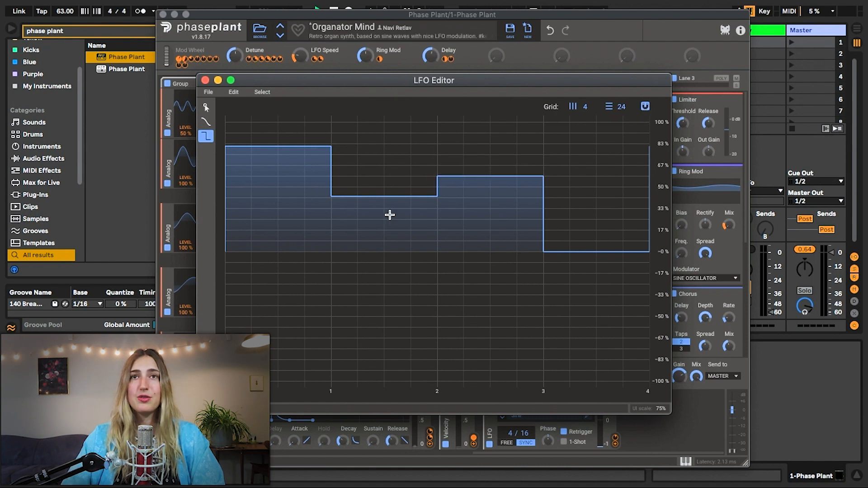
{"action": "left_click", "coordinate": [389, 209]}
{"action": "left_click", "coordinate": [298, 180]}
{"action": "left_click", "coordinate": [595, 225]}
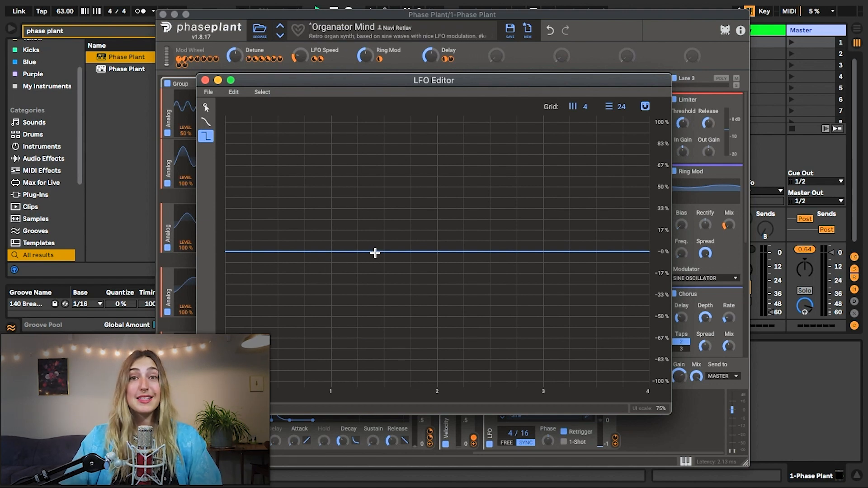
Draw the second, third and fourth steps of the LFO shape 4, 7 and 9 grid lines above zero.
{"action": "left_click", "coordinate": [374, 209]}
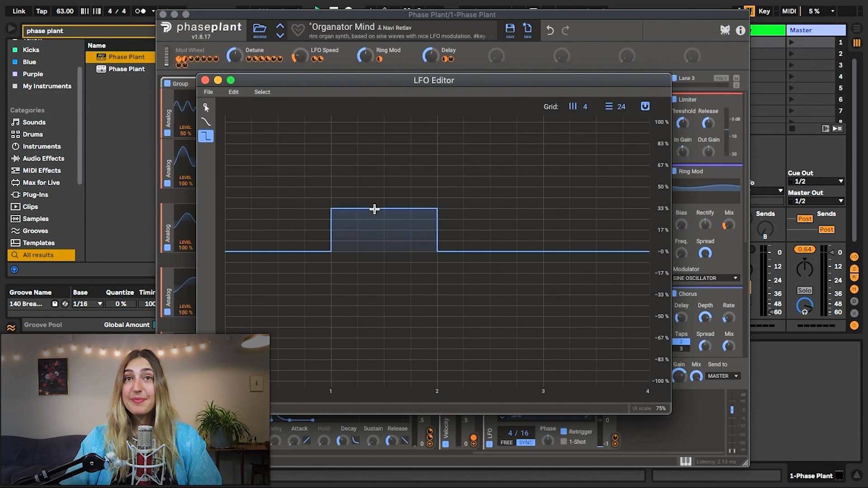
{"action": "left_click", "coordinate": [456, 177]}
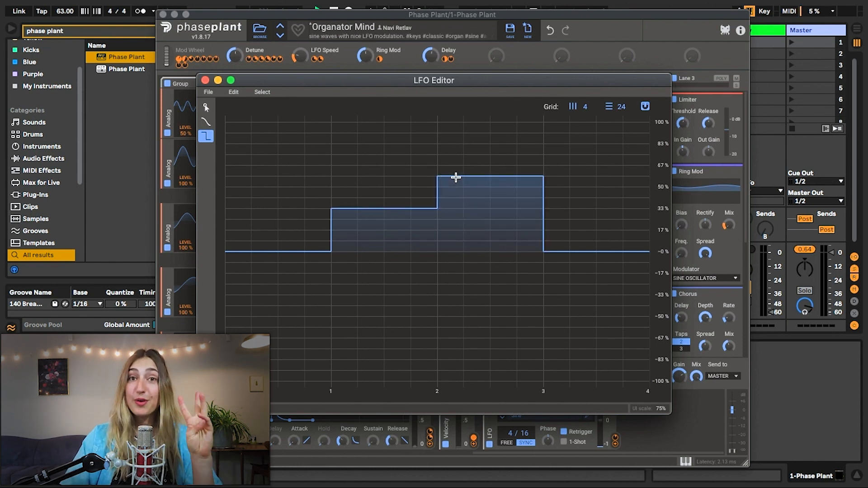
{"action": "left_click", "coordinate": [567, 155]}
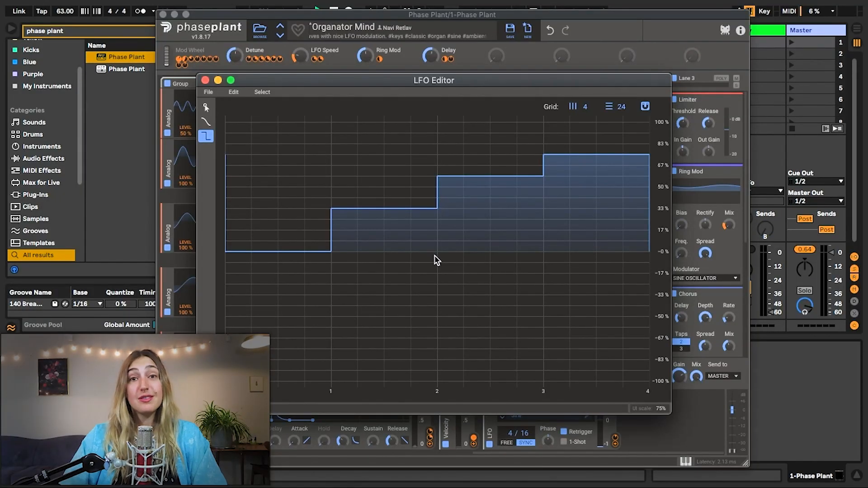
Redraw the second, third and fourth steps of the LFO shape 1, 4 and 7 grid lines below zero.
{"action": "left_click", "coordinate": [421, 267]}
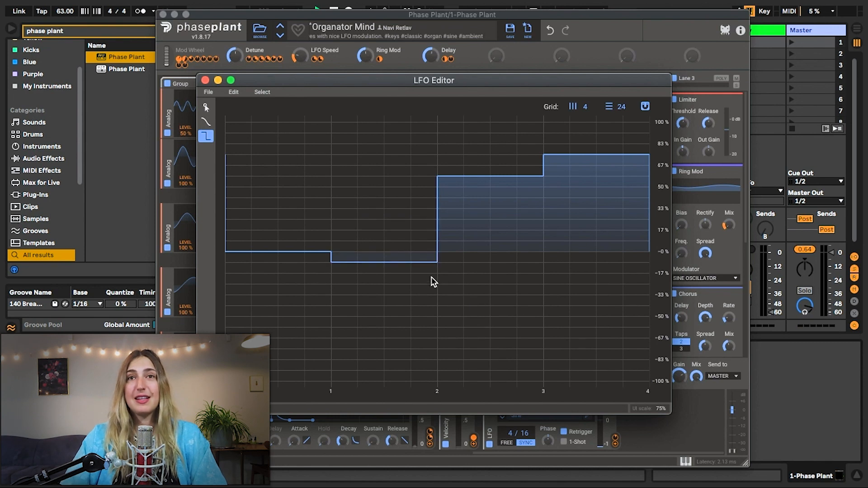
{"action": "left_click", "coordinate": [503, 295]}
{"action": "left_click", "coordinate": [574, 222]}
{"action": "left_click", "coordinate": [590, 326]}
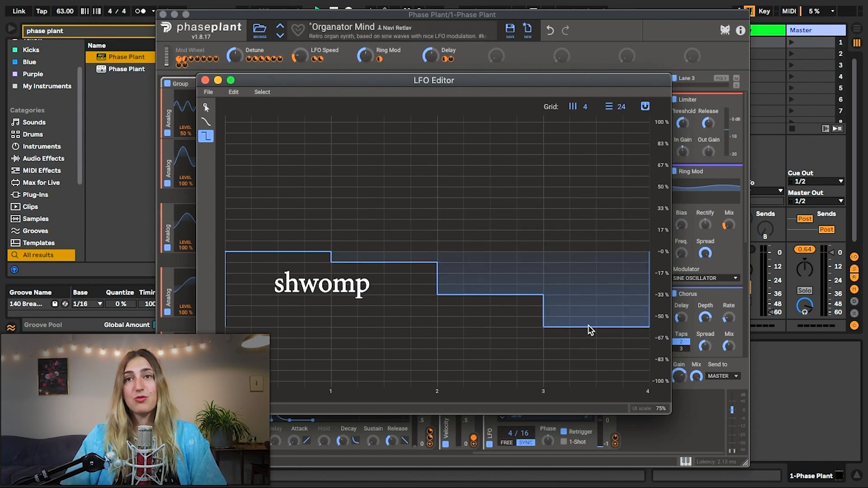
Raise the LFO shape's second step to 17% and fourth to 50%, and lower the third to 5 grid lines below zero.
{"action": "left_click", "coordinate": [591, 188]}
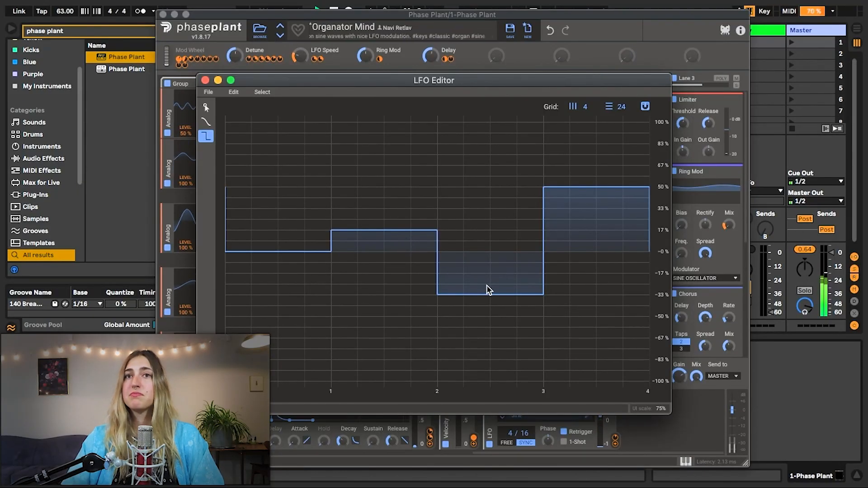
{"action": "left_click", "coordinate": [488, 306]}
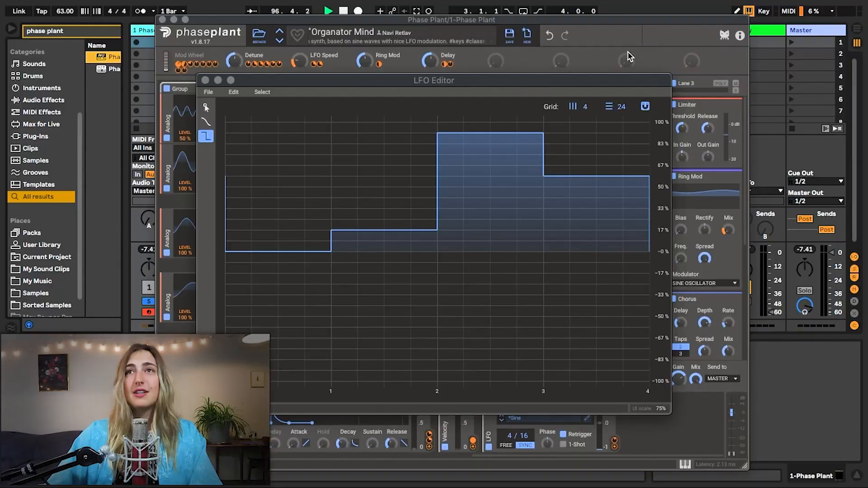
Set the time grid to 6 divisions and redraw the fourth division 5 grid lines below zero and the fifth at 0%.
{"action": "left_click_drag", "start_coordinate": [586, 111], "coordinate": [587, 102]}
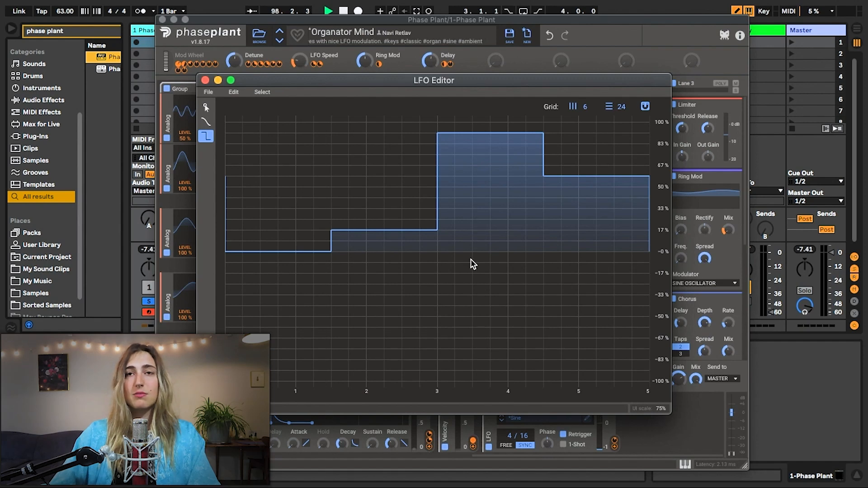
{"action": "left_click", "coordinate": [466, 271]}
{"action": "left_click", "coordinate": [529, 257]}
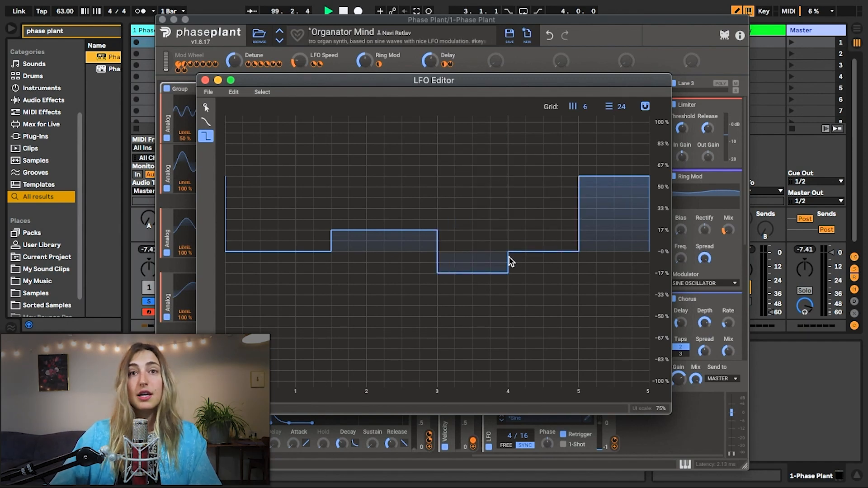
{"action": "left_click", "coordinate": [473, 305]}
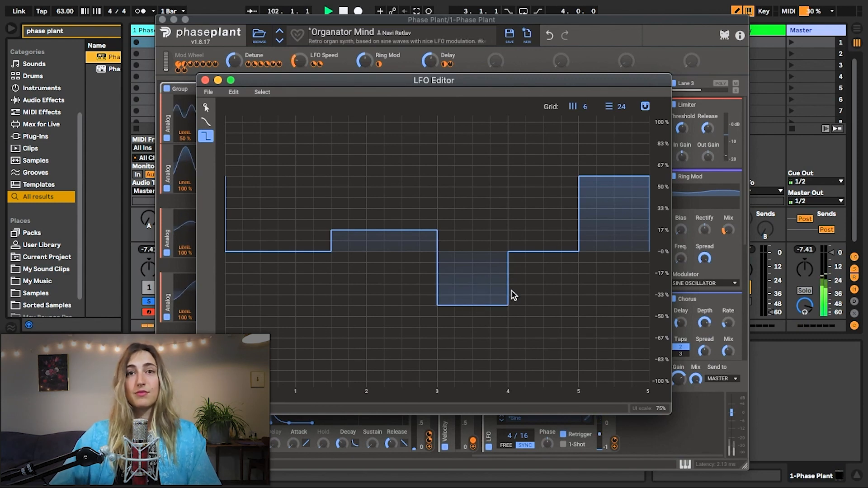
Set the time grid to 16 divisions and draw one-division steps at about 75% from line 6 and 42% from line 2.
{"action": "left_click_drag", "start_coordinate": [579, 107], "coordinate": [581, 95]}
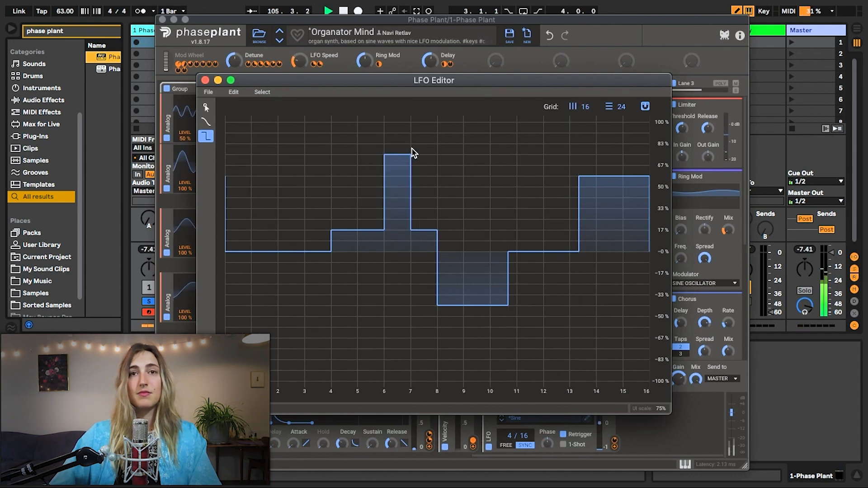
{"action": "left_click_drag", "start_coordinate": [290, 298], "coordinate": [299, 197]}
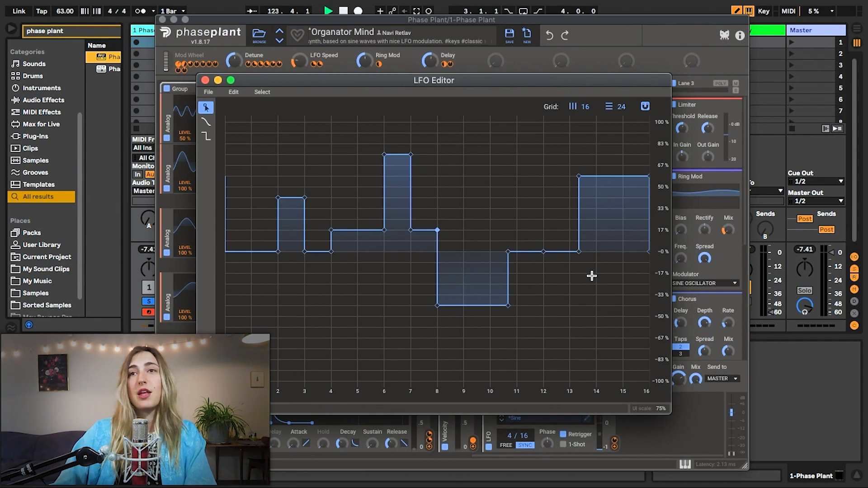
Turn three vertical step edges into slopes by moving their starting points earlier, to grid lines 12, 7 and 5.
{"action": "left_click_drag", "start_coordinate": [574, 252], "coordinate": [546, 255]}
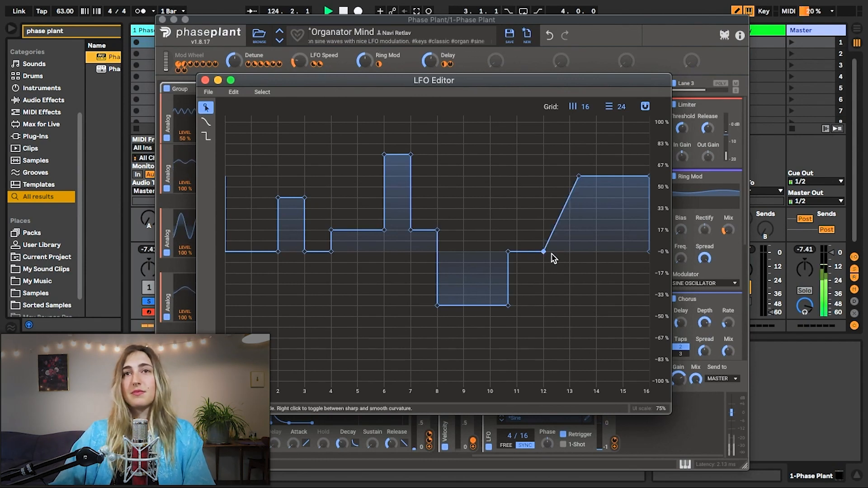
{"action": "left_click_drag", "start_coordinate": [437, 230], "coordinate": [414, 234]}
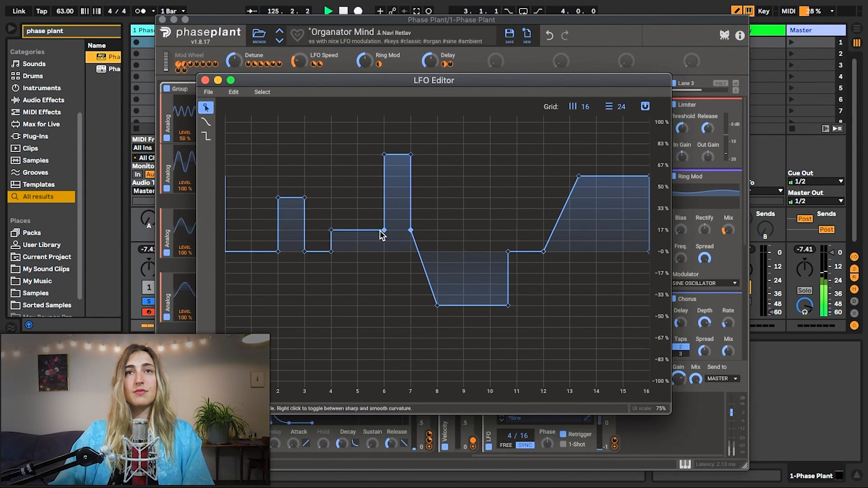
{"action": "left_click_drag", "start_coordinate": [381, 234], "coordinate": [356, 232]}
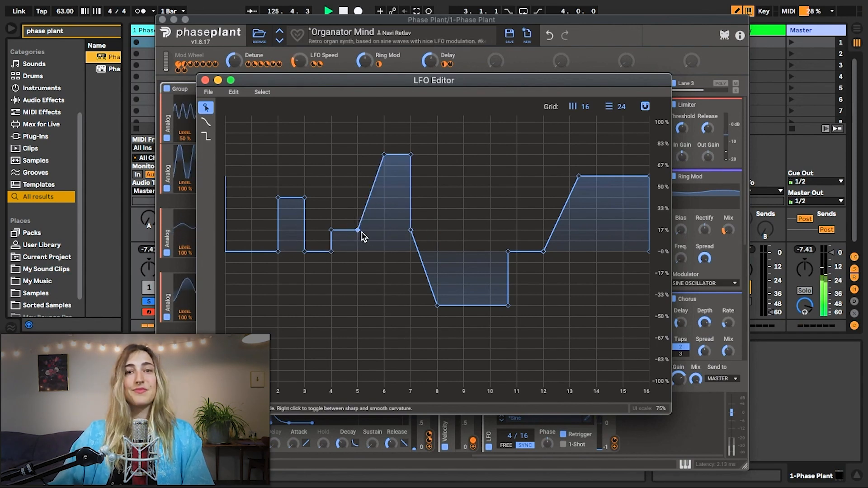
Add smooth curve points to the LFO shape at grid line 8, about 75%, and grid line 14, about 92%.
{"action": "left_click_drag", "start_coordinate": [422, 230], "coordinate": [437, 155]}
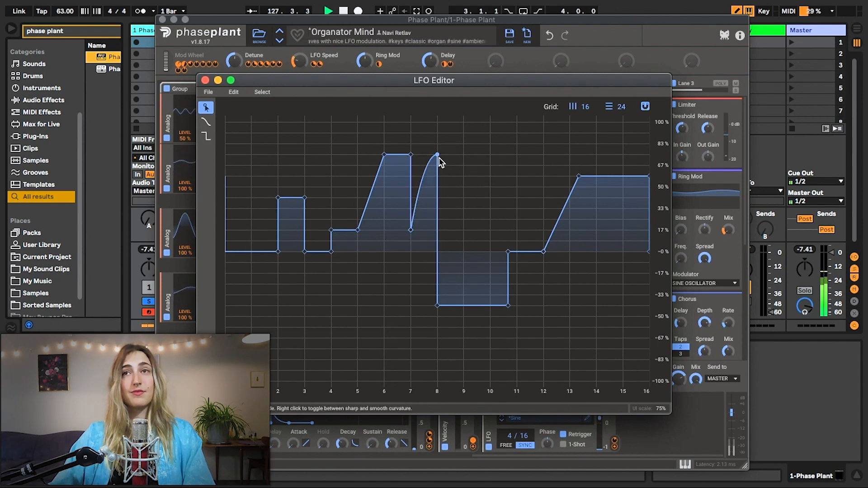
{"action": "left_click_drag", "start_coordinate": [612, 176], "coordinate": [606, 132]}
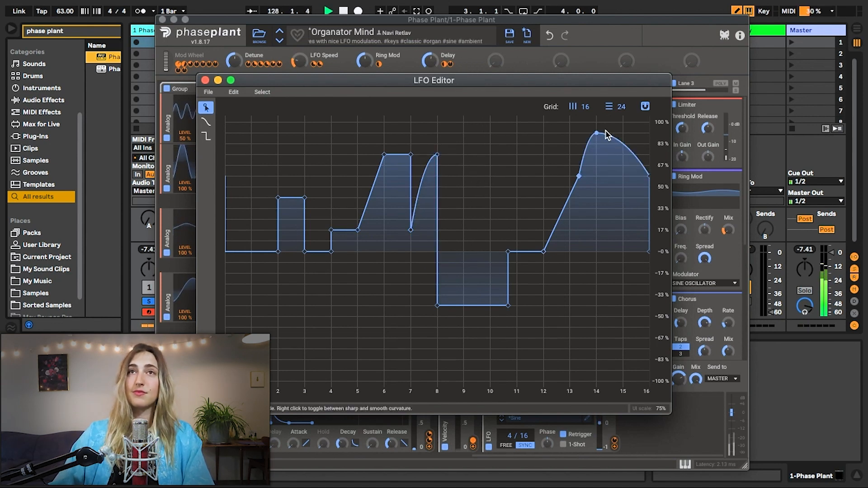